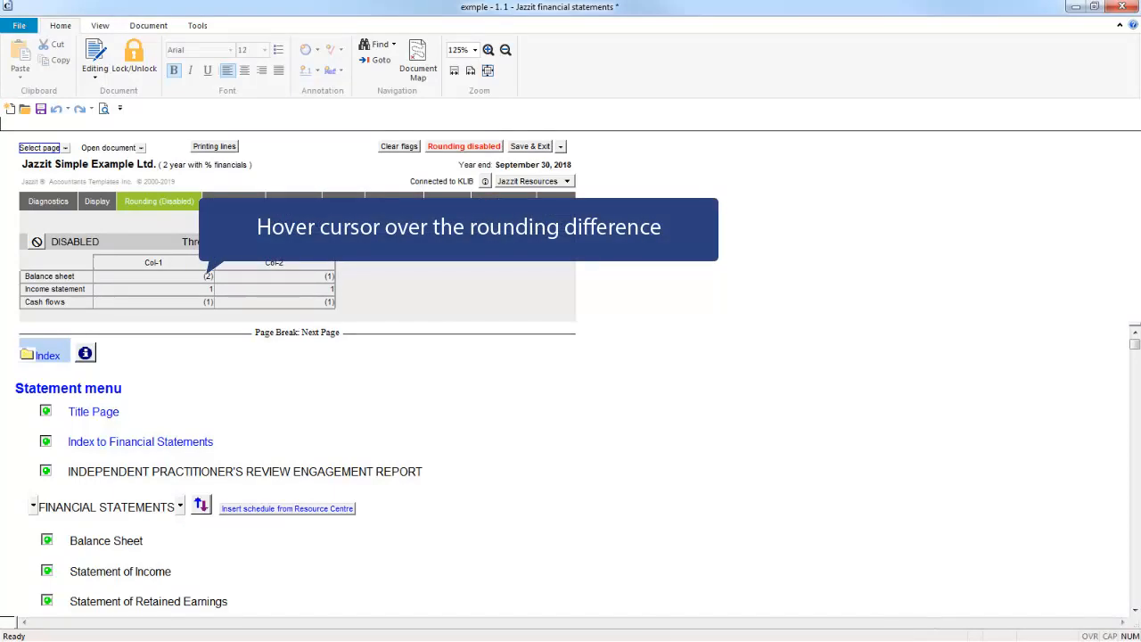
Open the rounding account for the Col-1 balance sheet difference and enable rounding for the financial statements
mouse_move(165, 283)
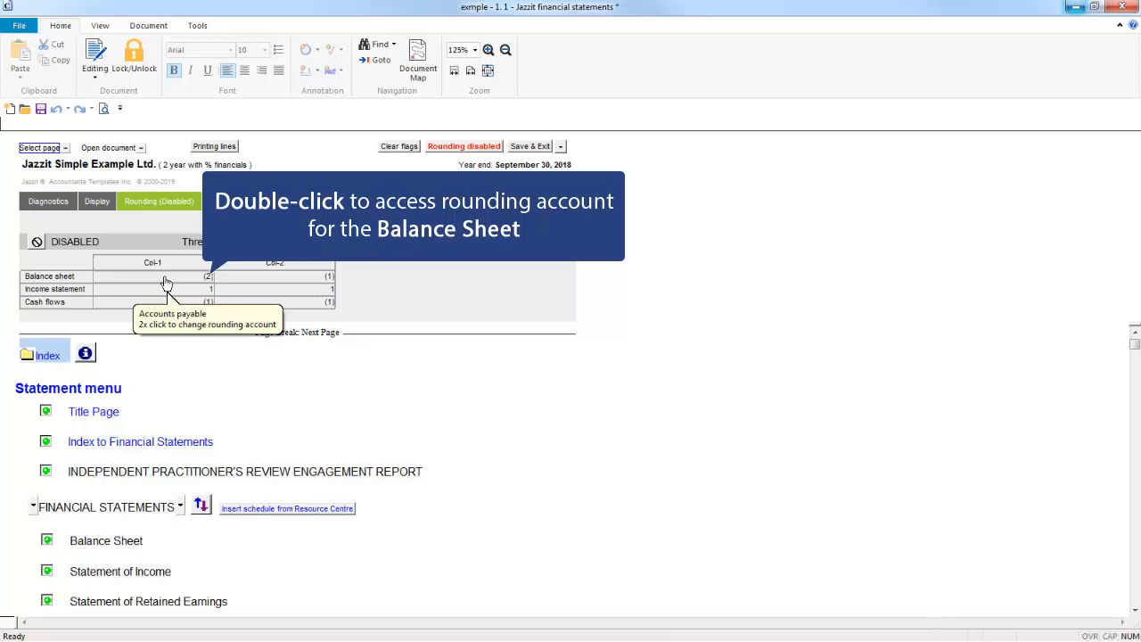
double_click(166, 284)
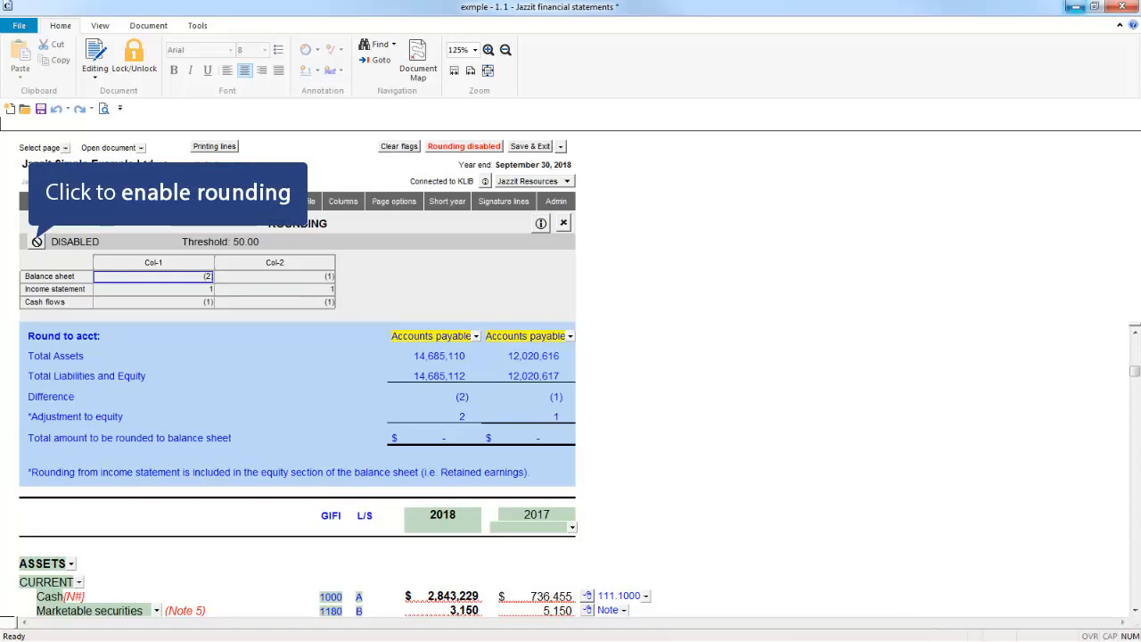
left_click(37, 241)
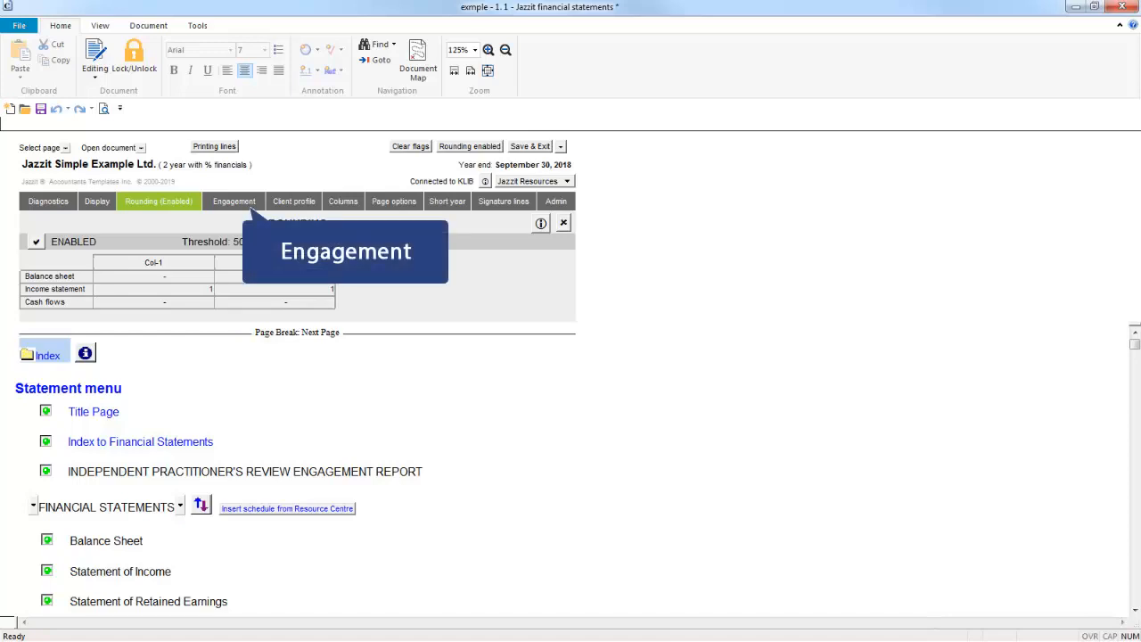
Examine the Engagement settings for engagement type, report wording and default letter signature
left_click(233, 201)
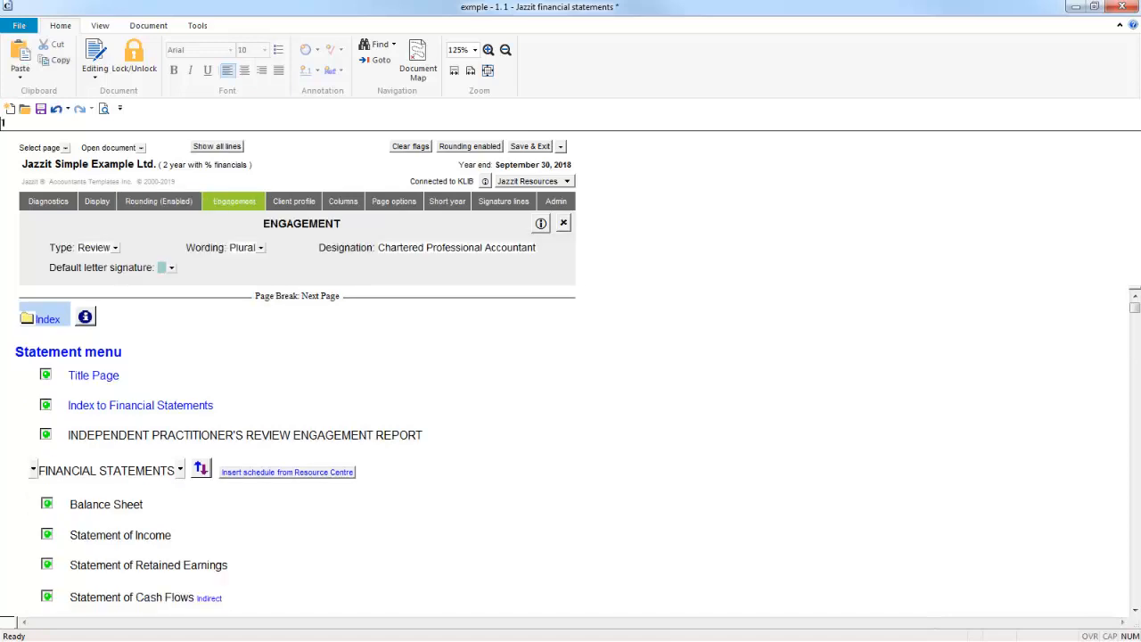
left_click(115, 248)
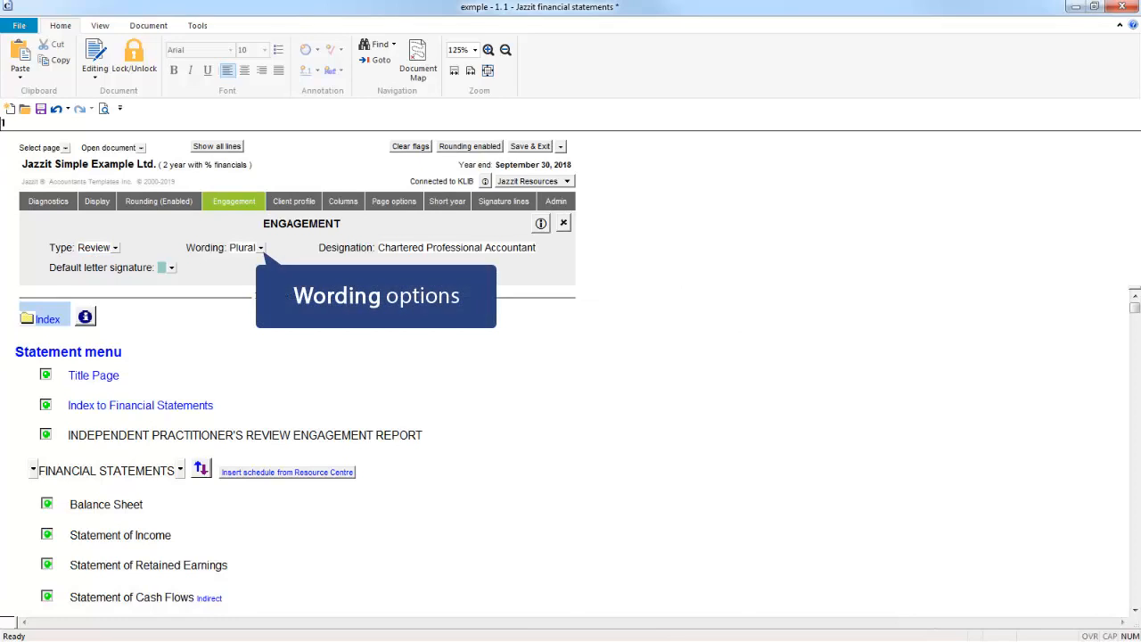
left_click(261, 247)
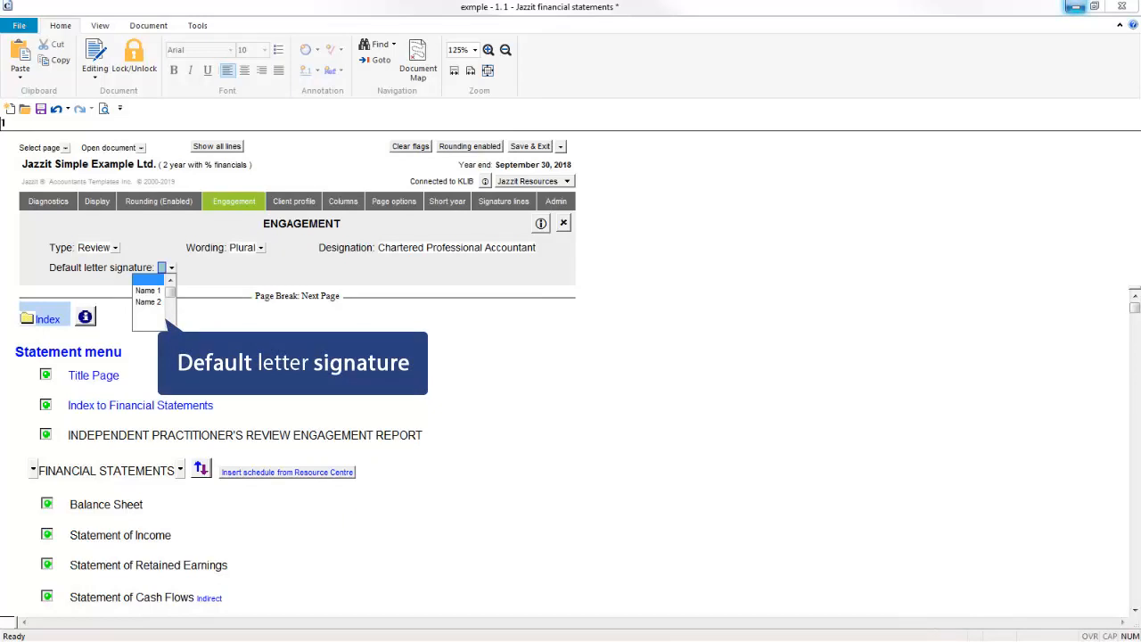
left_click(148, 290)
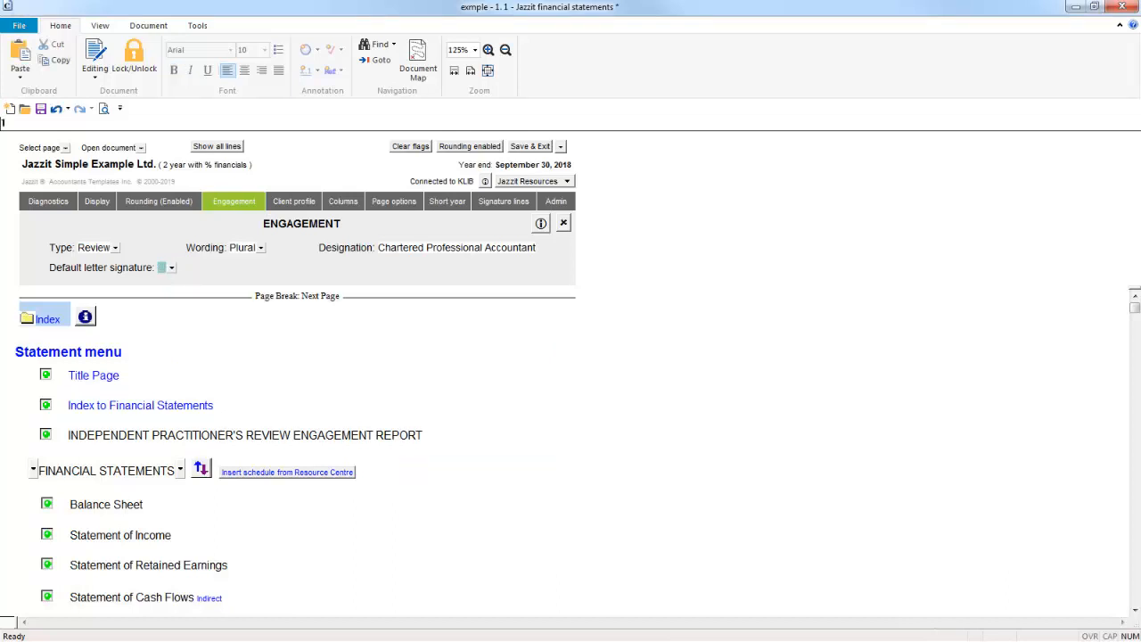
Examine the Client profile options for the entity structure and the title of the owners
left_click(293, 200)
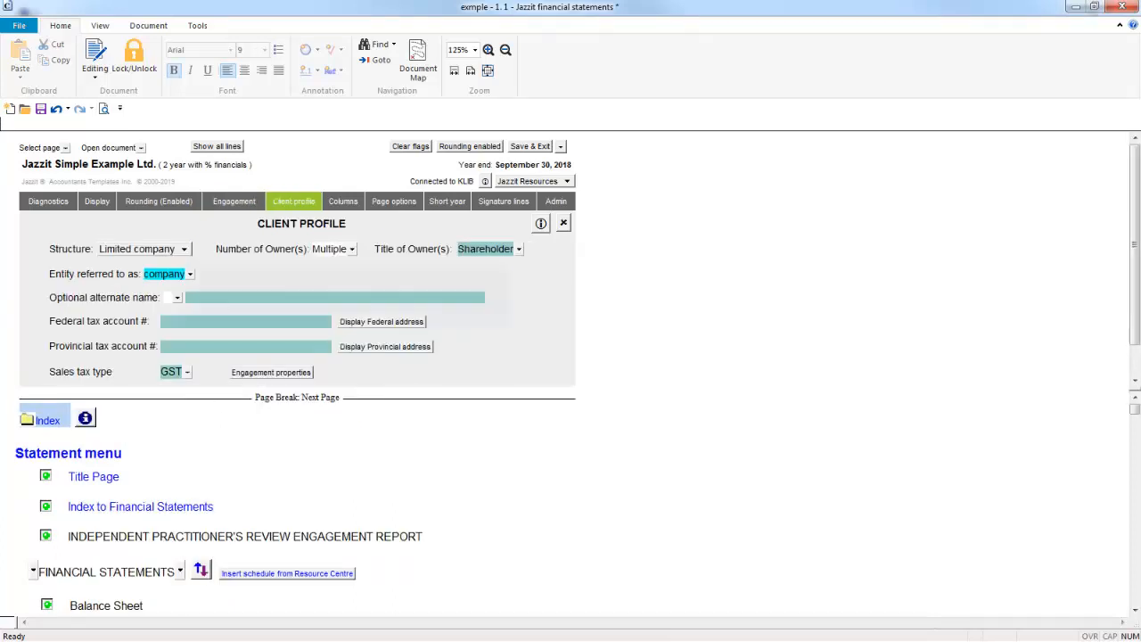
left_click(184, 248)
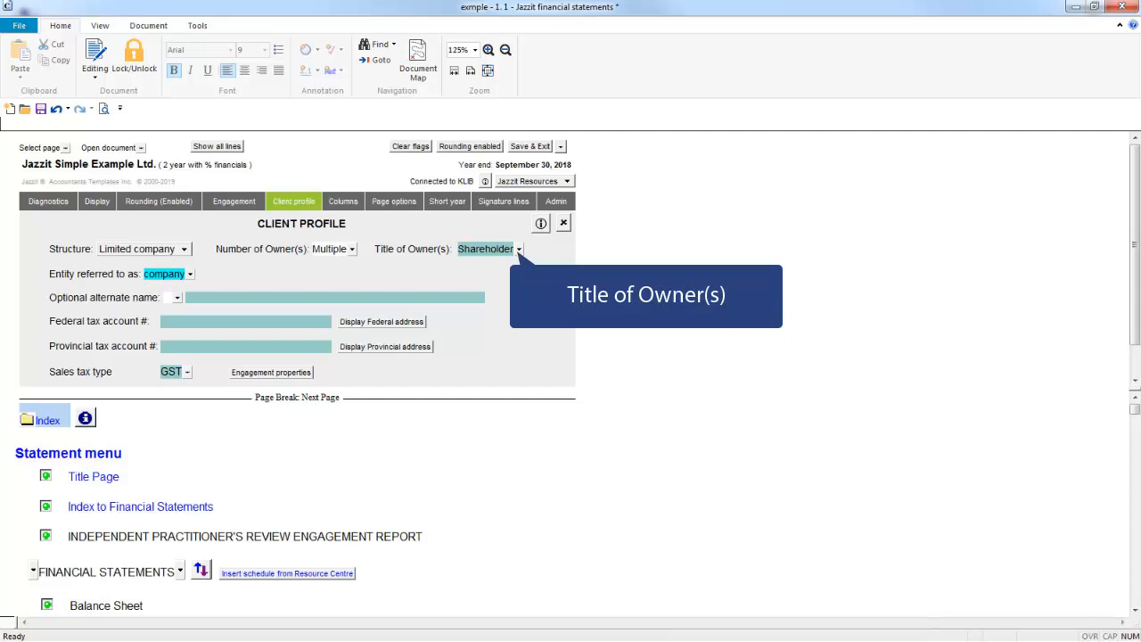
left_click(519, 249)
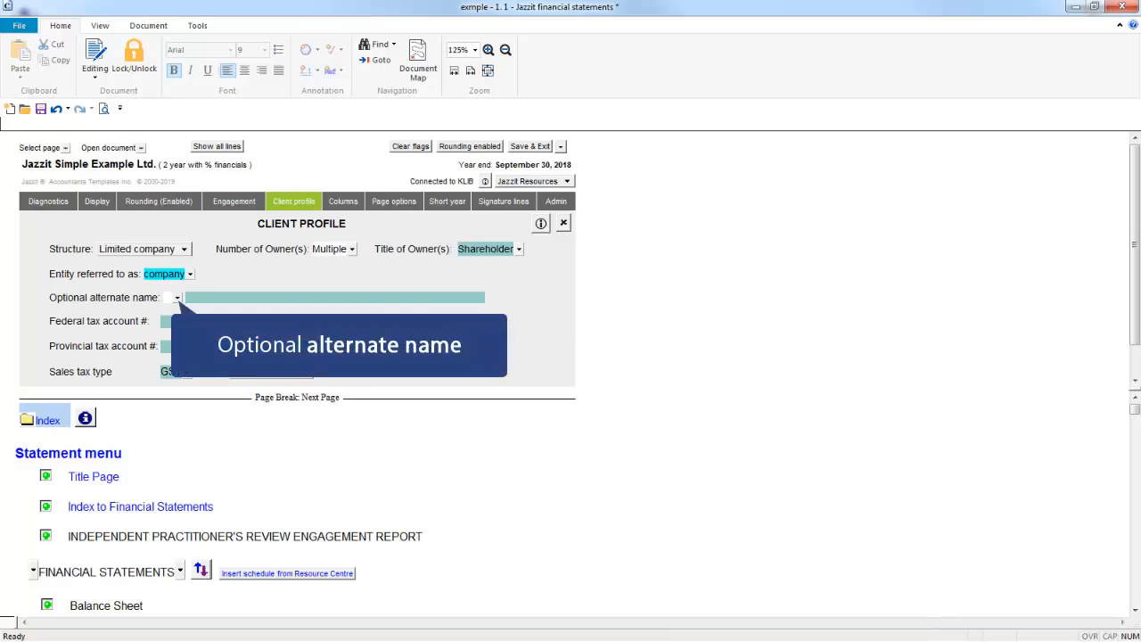
Set the optional alternate name to Operating as "Custom Name" and fill in the federal and provincial tax account numbers, closing both address details
left_click(176, 298)
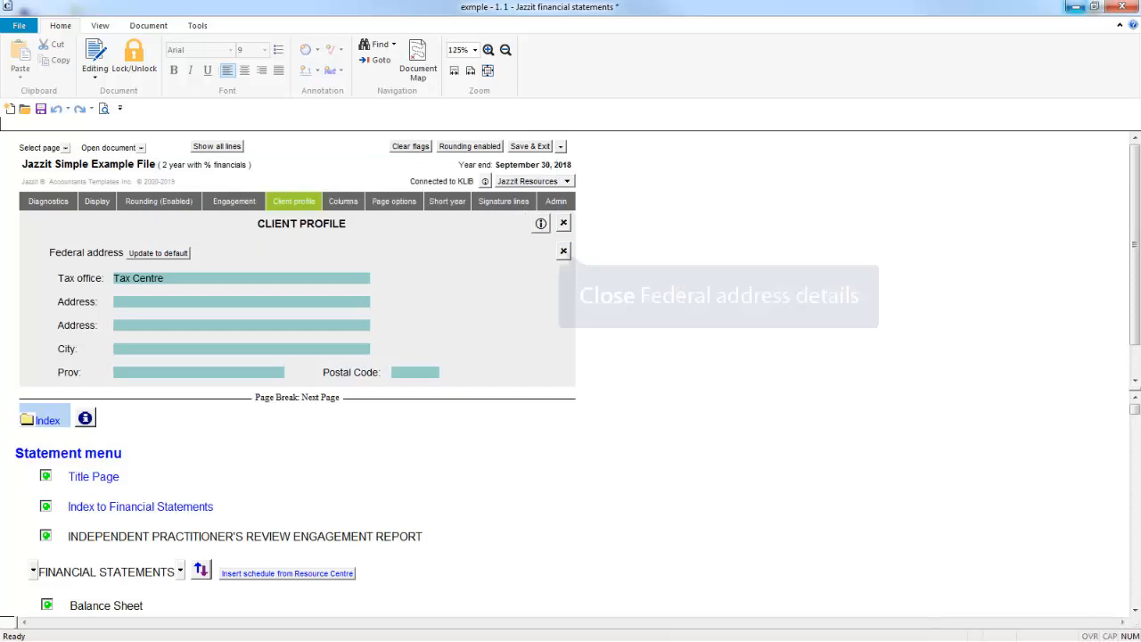
left_click(563, 250)
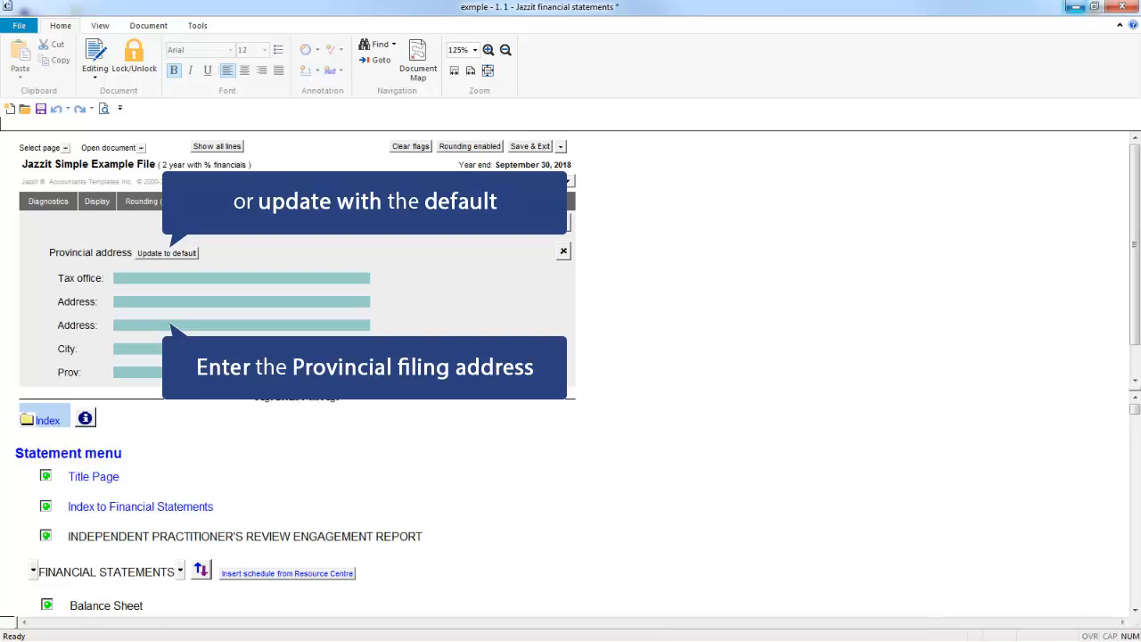
left_click(564, 251)
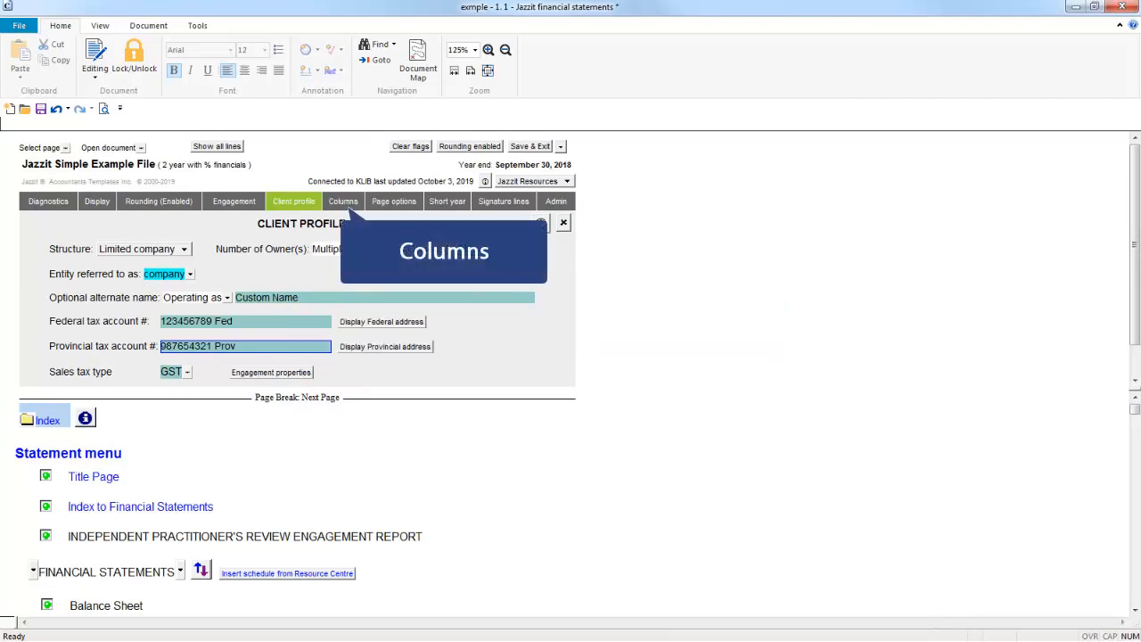
Examine the Columns settings for year and percent column presentation, column width and CaseWare foreign exchange rates
left_click(343, 201)
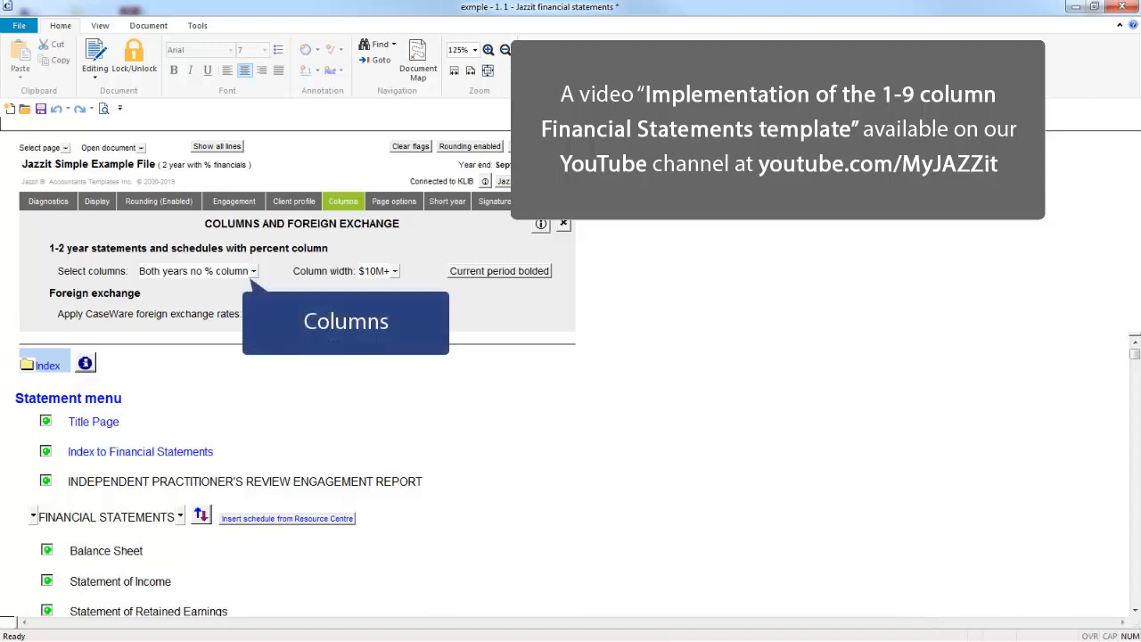
left_click(253, 271)
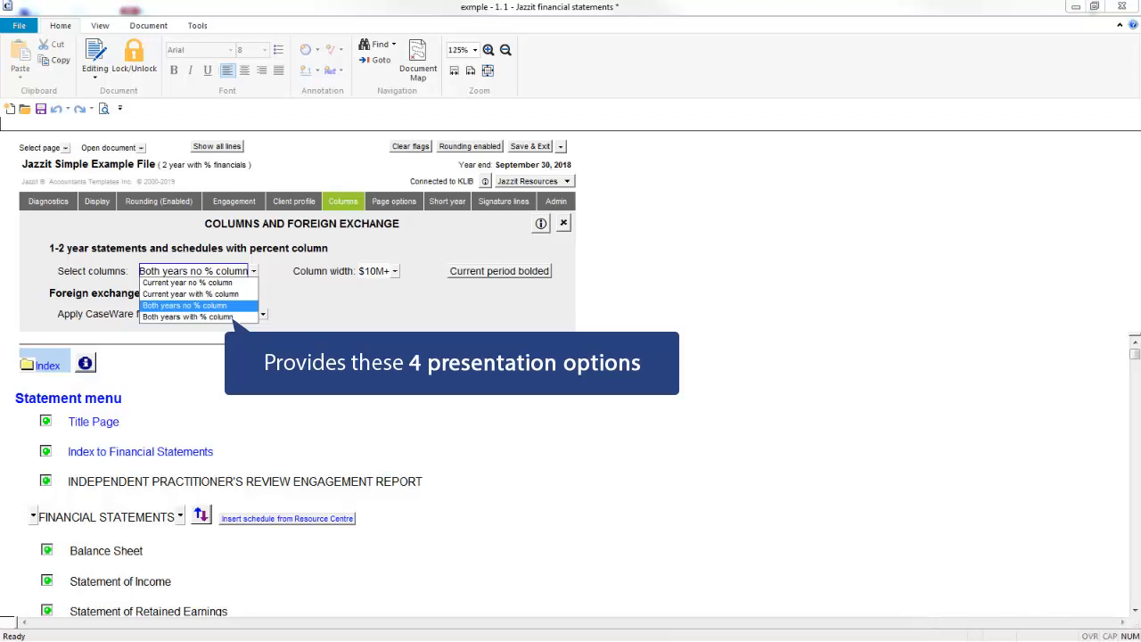
left_click(188, 283)
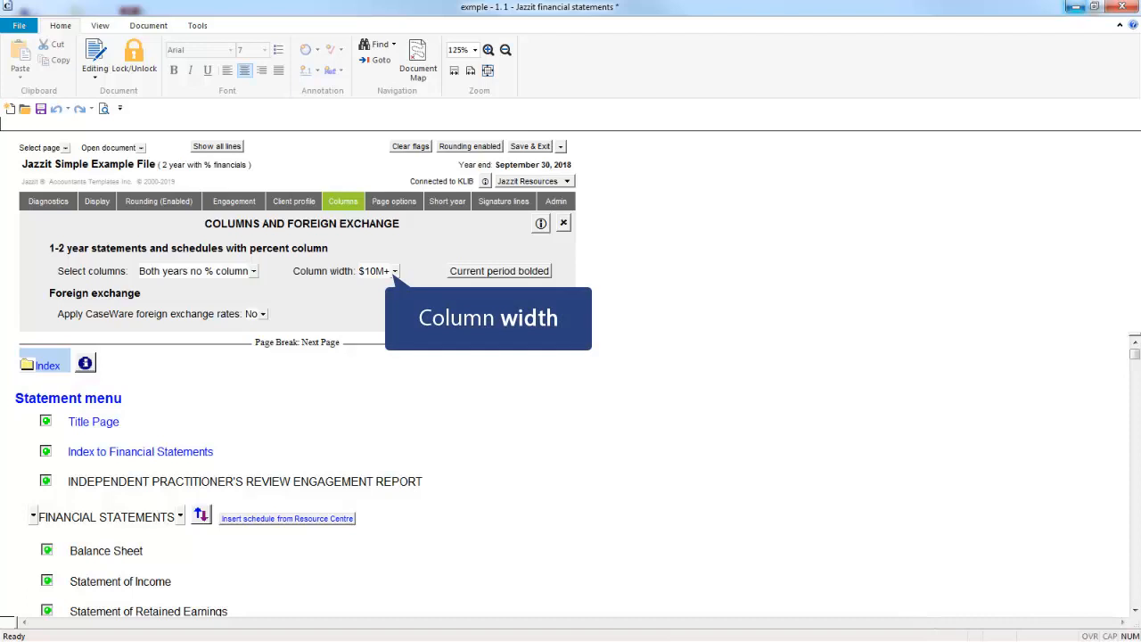
left_click(394, 271)
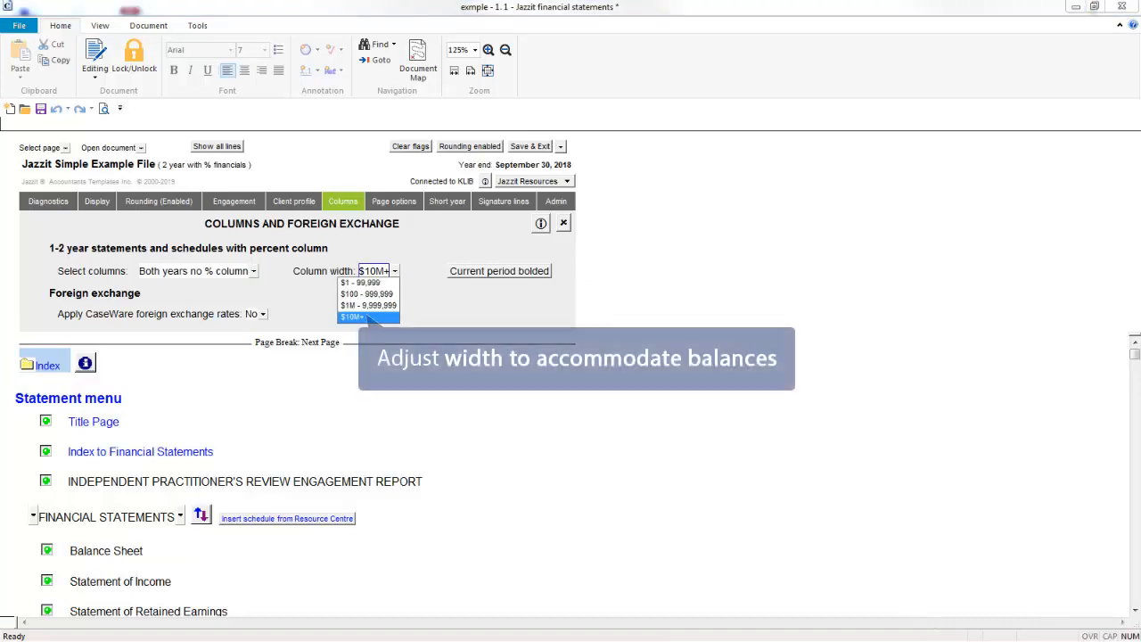
left_click(367, 317)
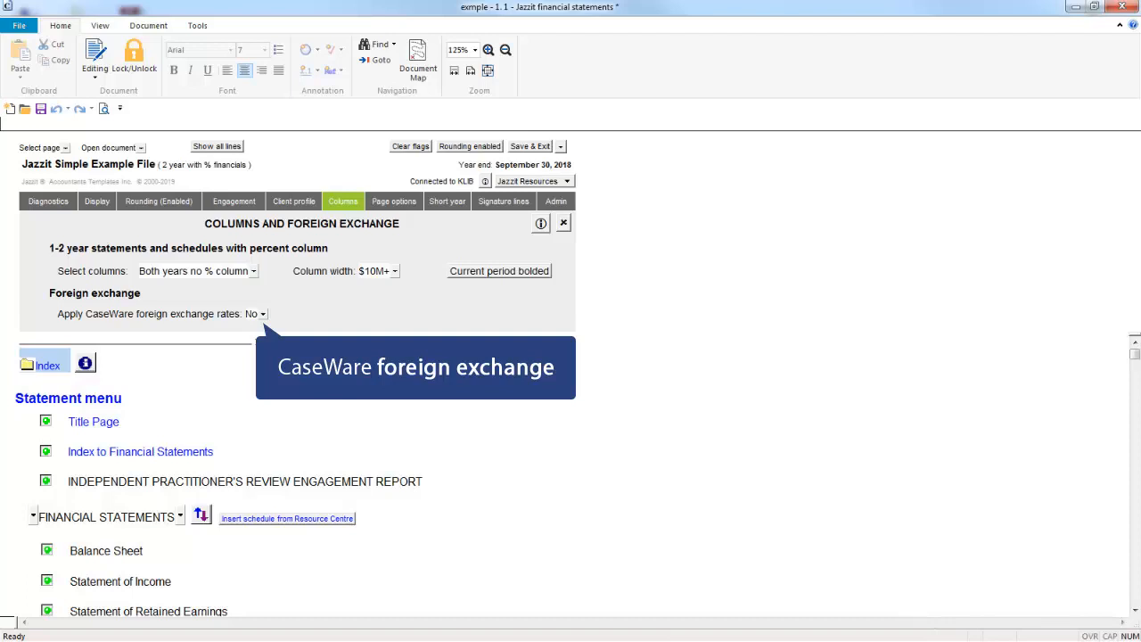
left_click(262, 314)
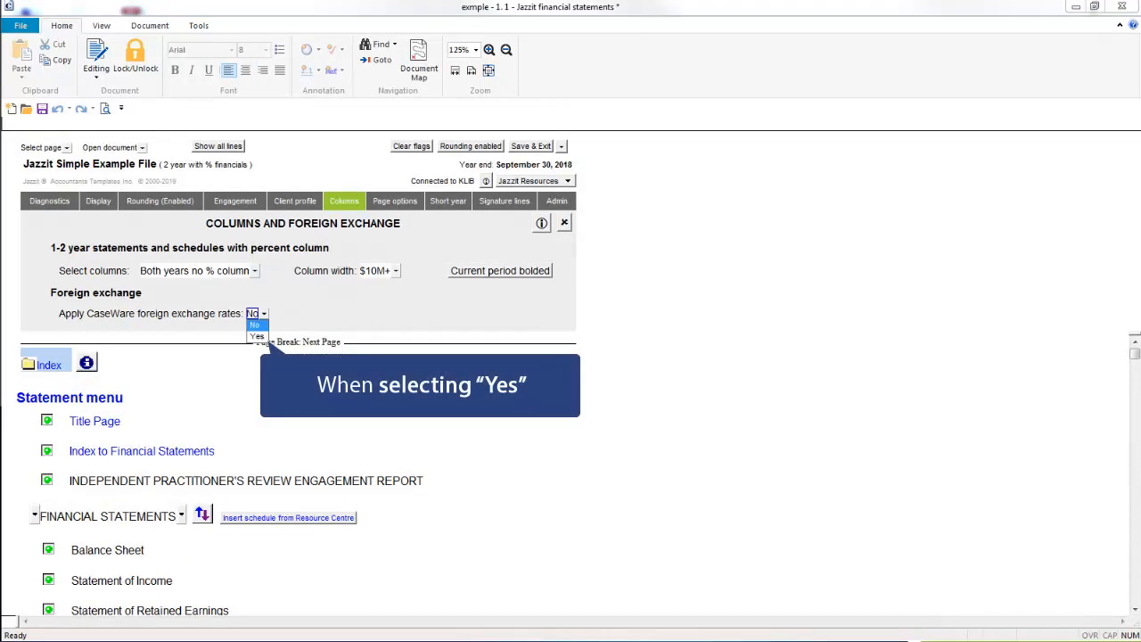
left_click(261, 336)
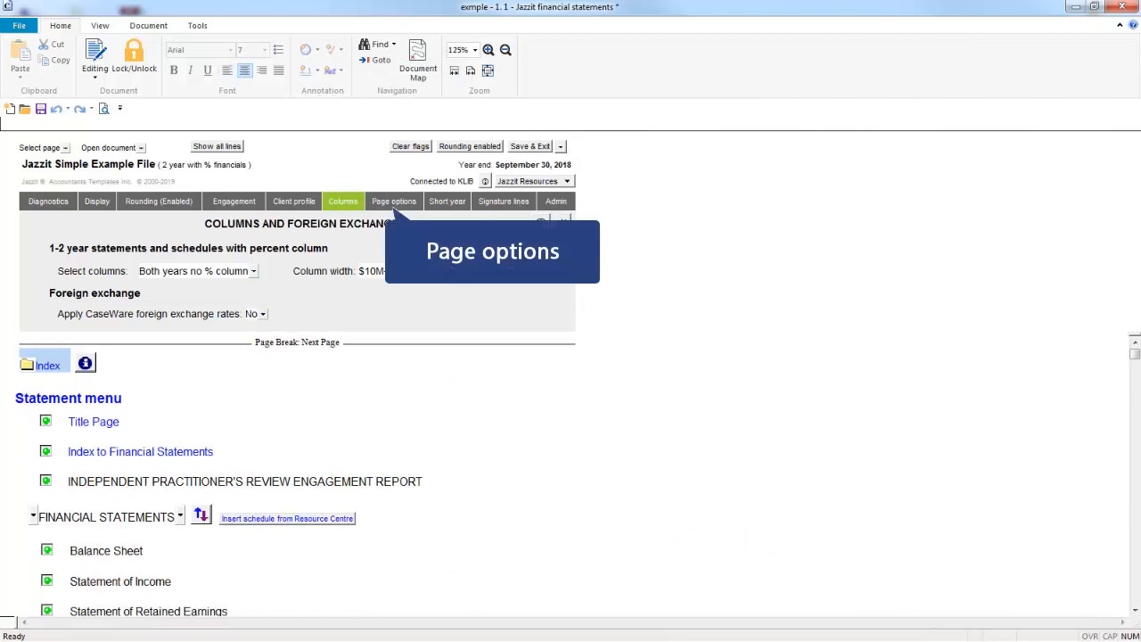
In the page options, set the optional statement prefix to Consolidated and check the top margin and statement footer #1 choices
left_click(393, 201)
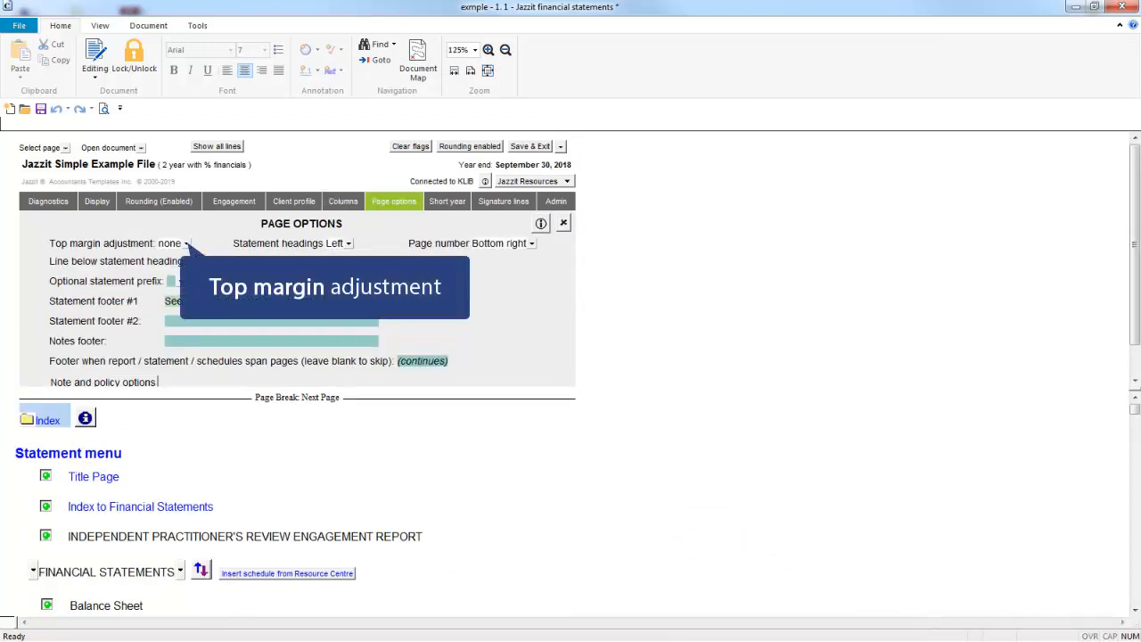
left_click(186, 243)
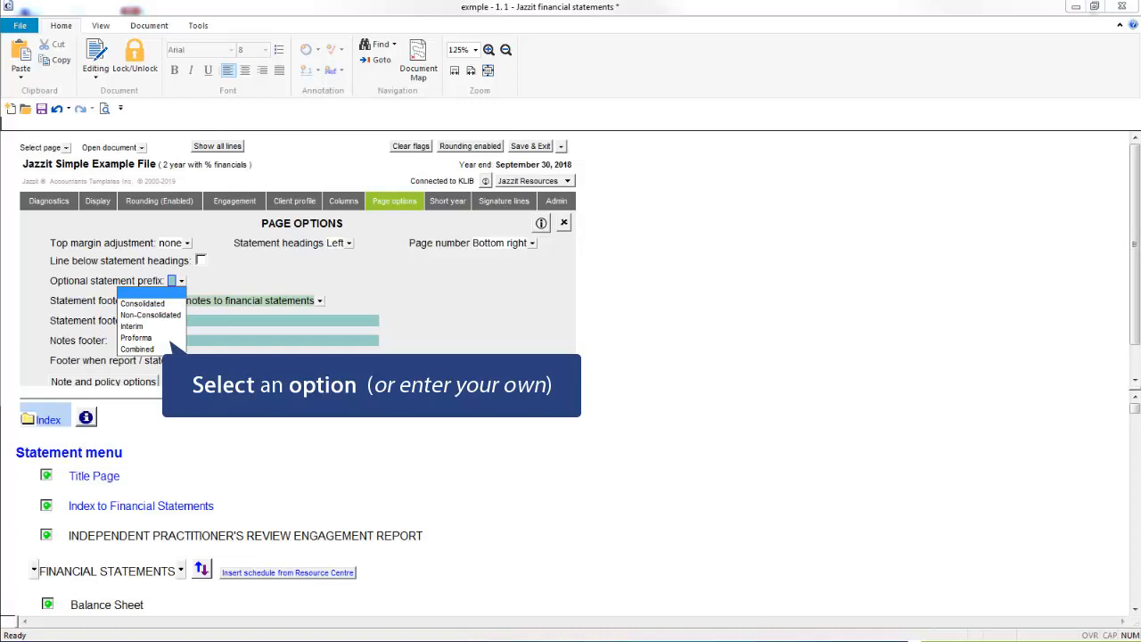
left_click(143, 303)
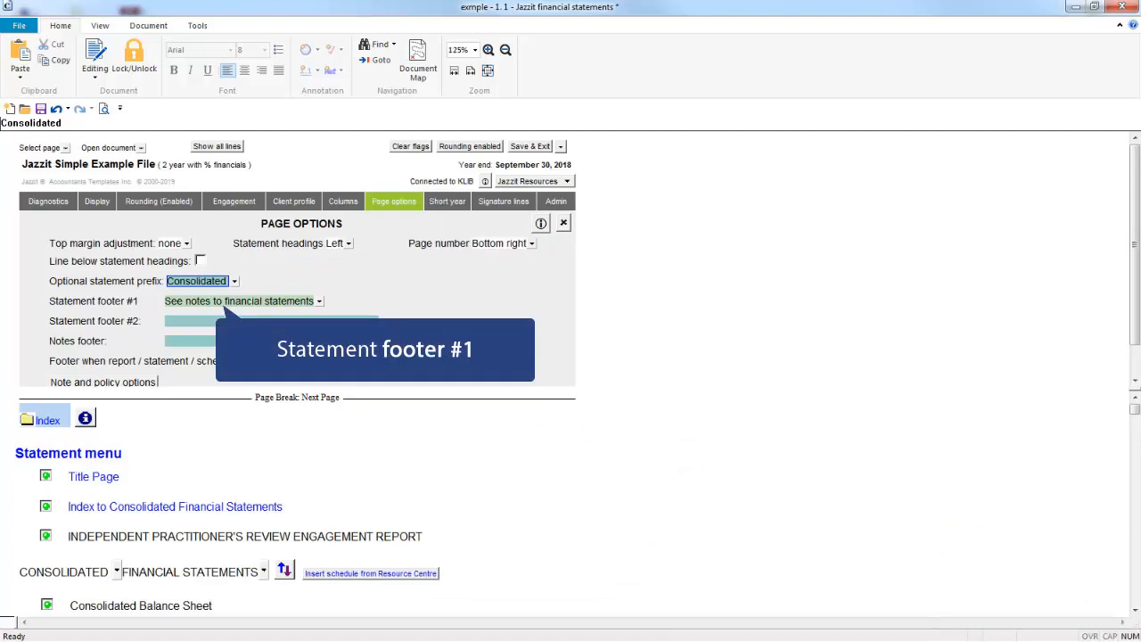
left_click(318, 301)
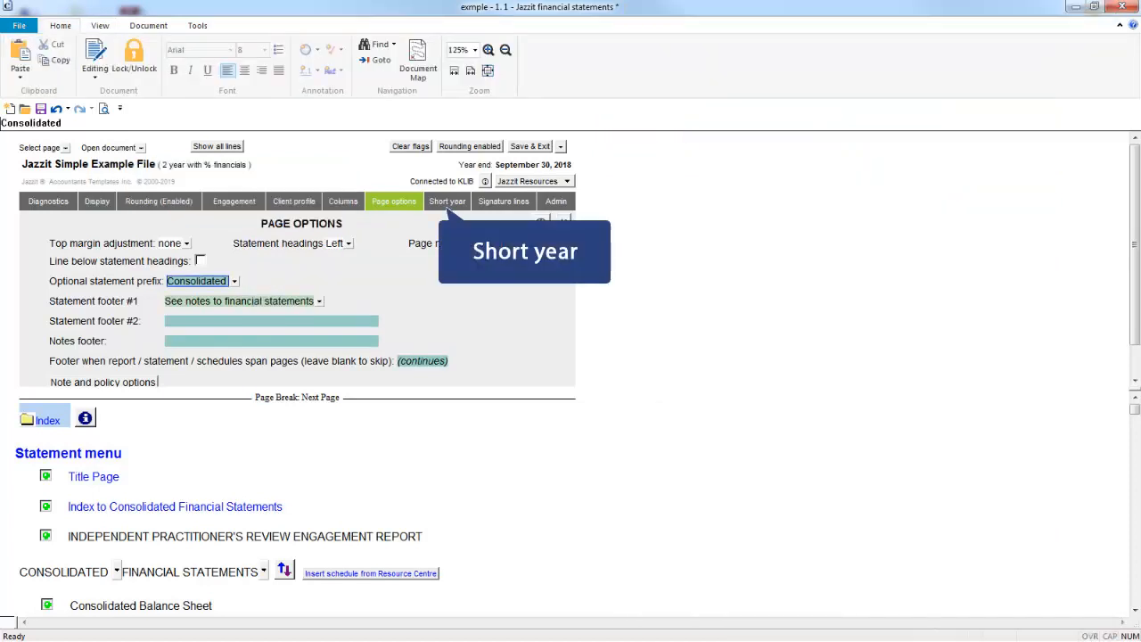
Configure the short year with a five month period heading, (5 months) for the current column and (12 months) for the prior column
left_click(447, 201)
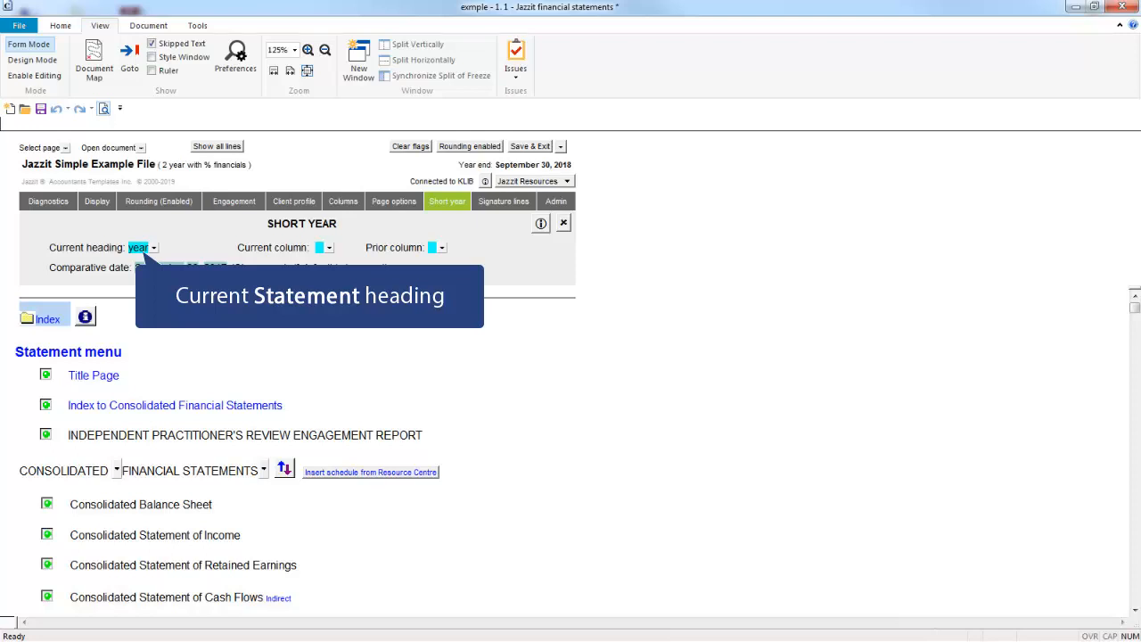
left_click(141, 253)
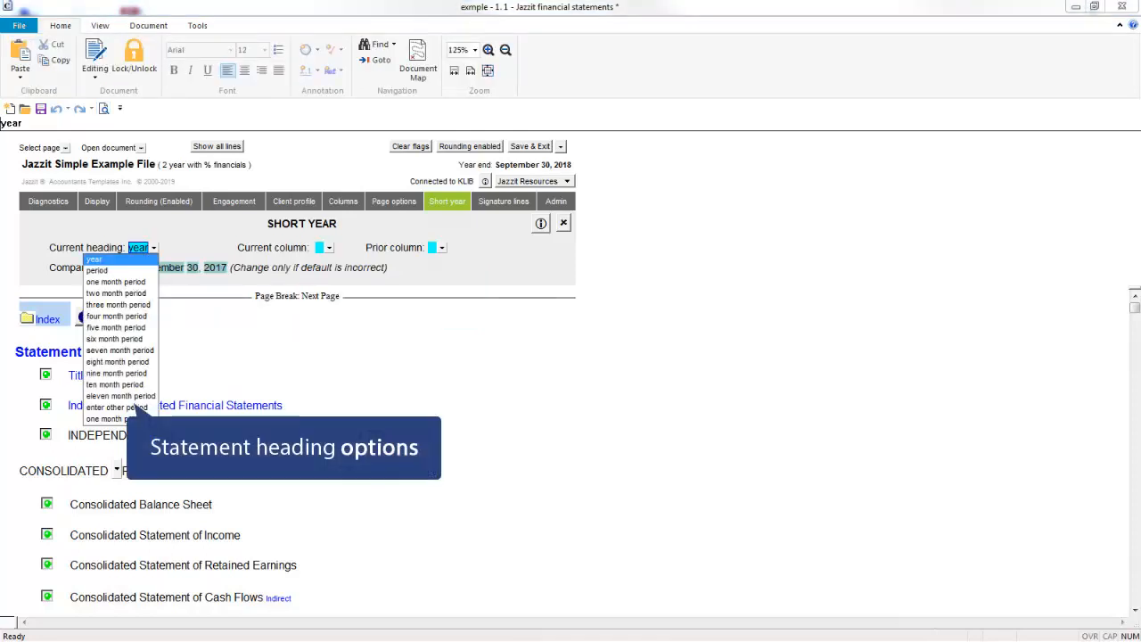
left_click(116, 327)
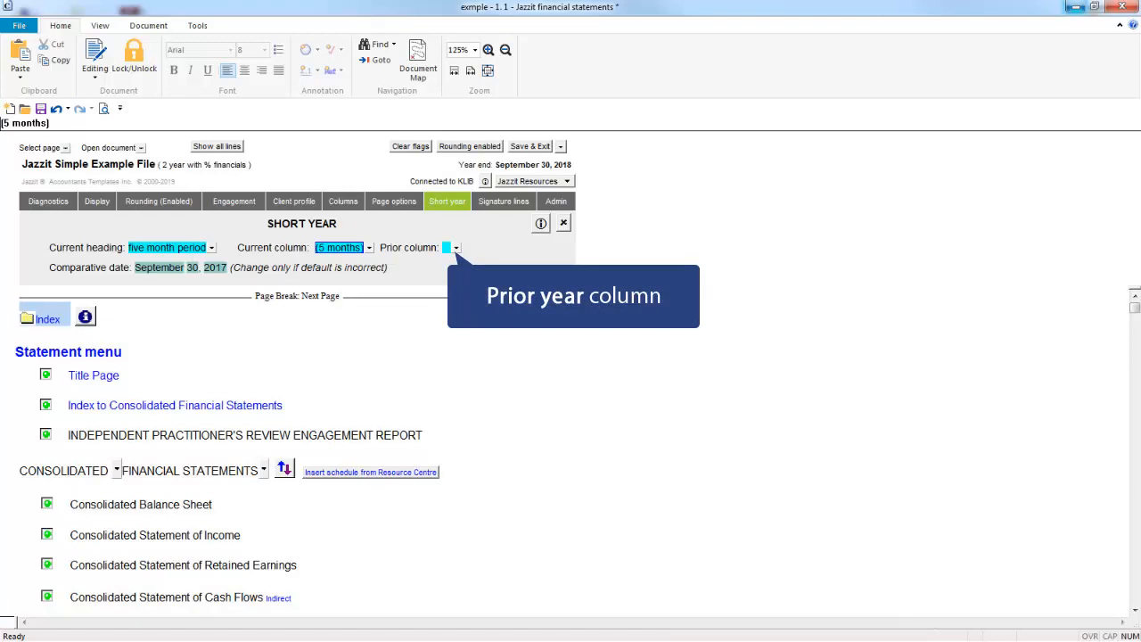
left_click(455, 248)
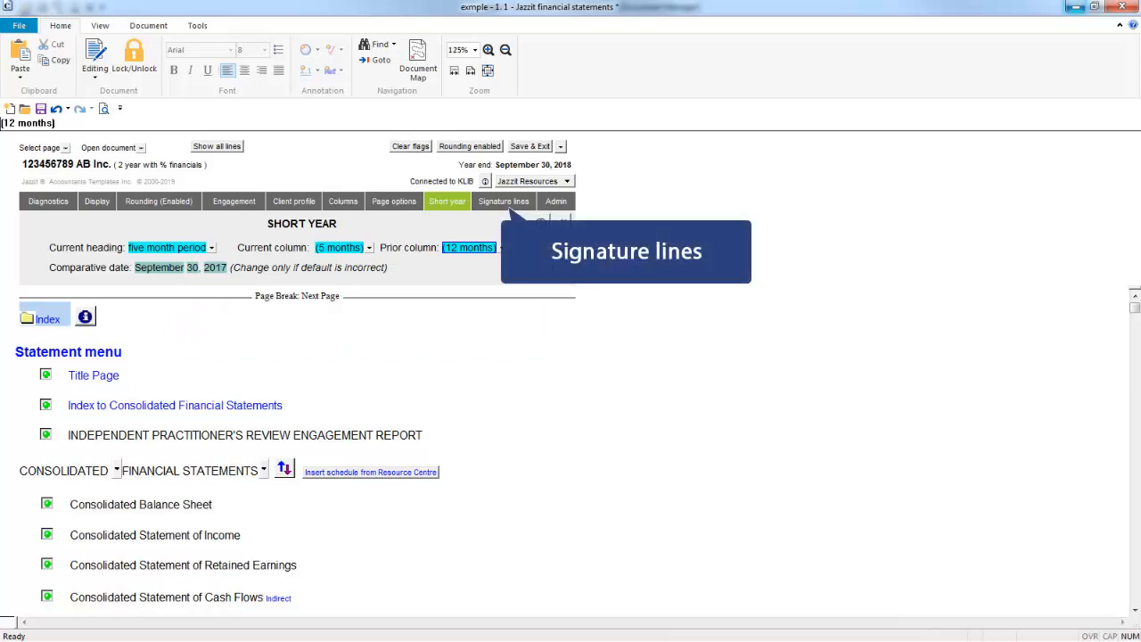
Examine the options for the number of balance sheet signature lines
left_click(506, 203)
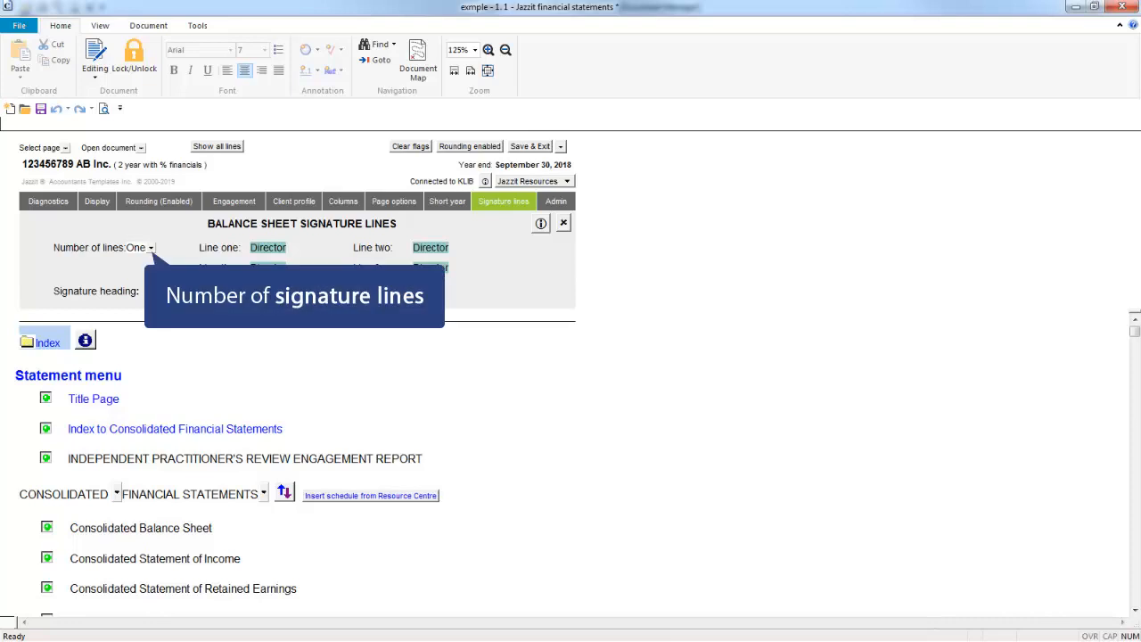
left_click(151, 248)
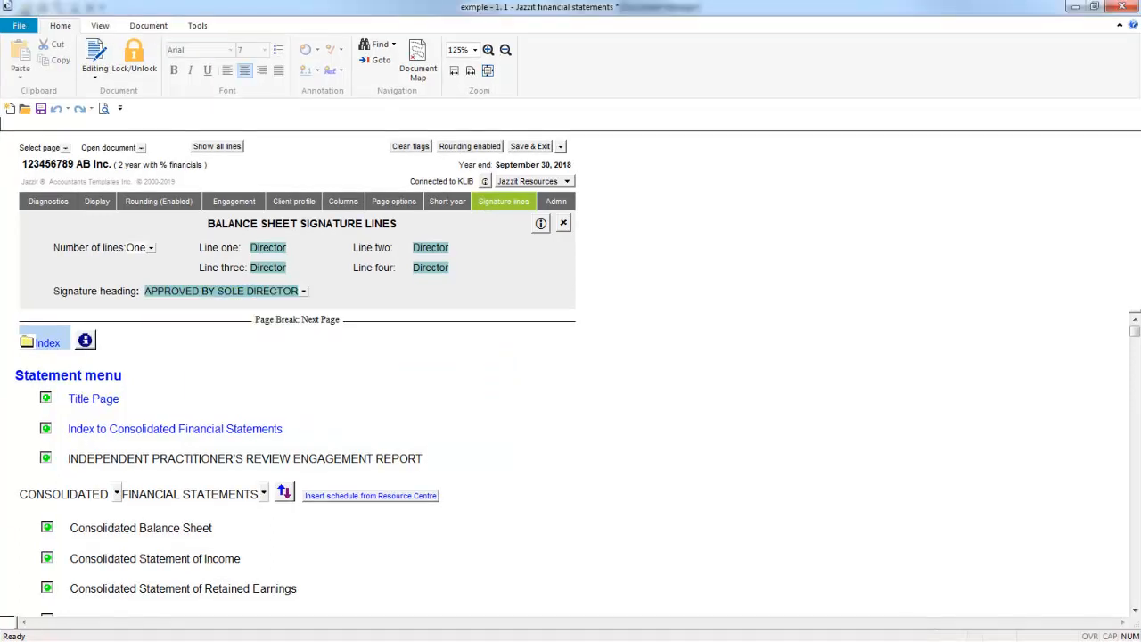
In the Administration settings, start updating the balance sheet from the KLIB Resource Centre and cancel the save and update
left_click(563, 207)
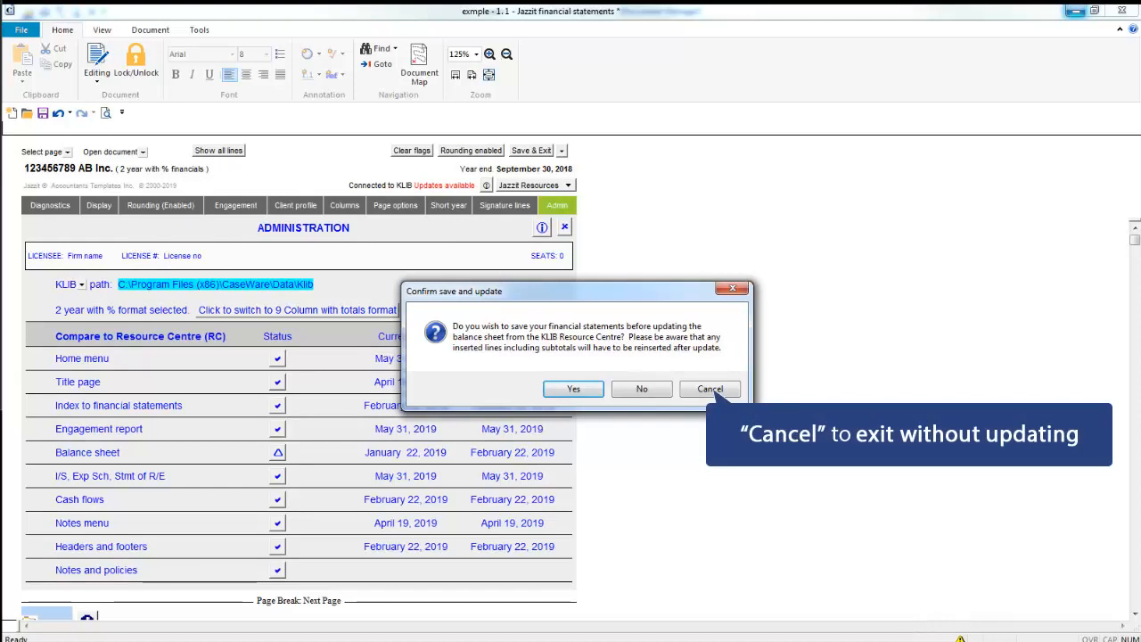
left_click(710, 389)
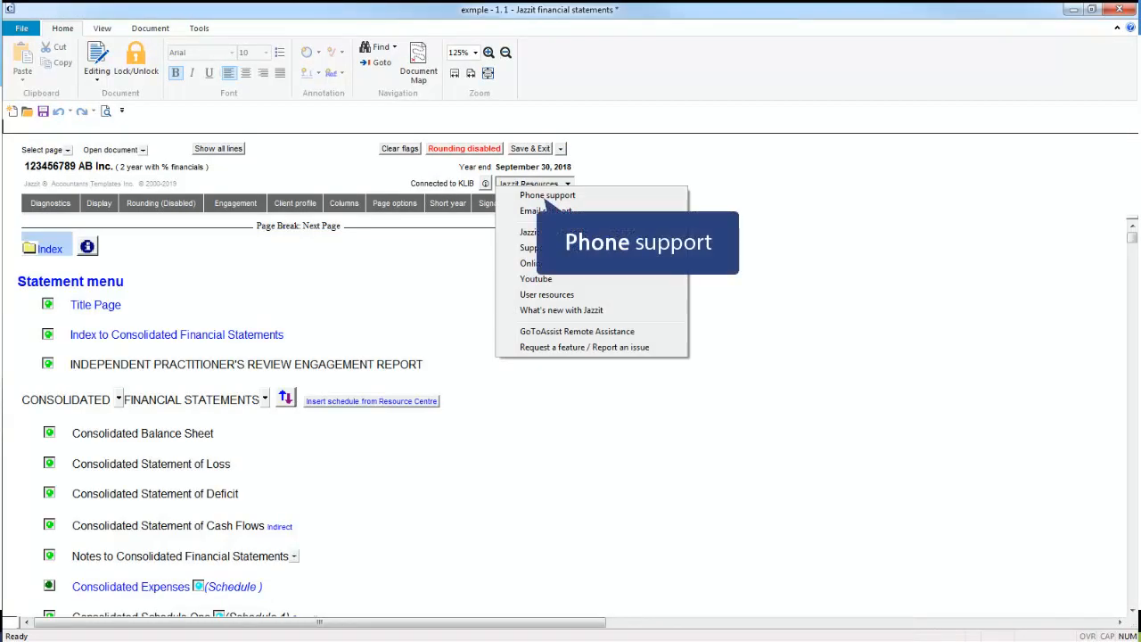
Look through the Jazzit Resources support options, from phone support to What's new, and open the GoToAssist Remote Assistance page
left_click(544, 196)
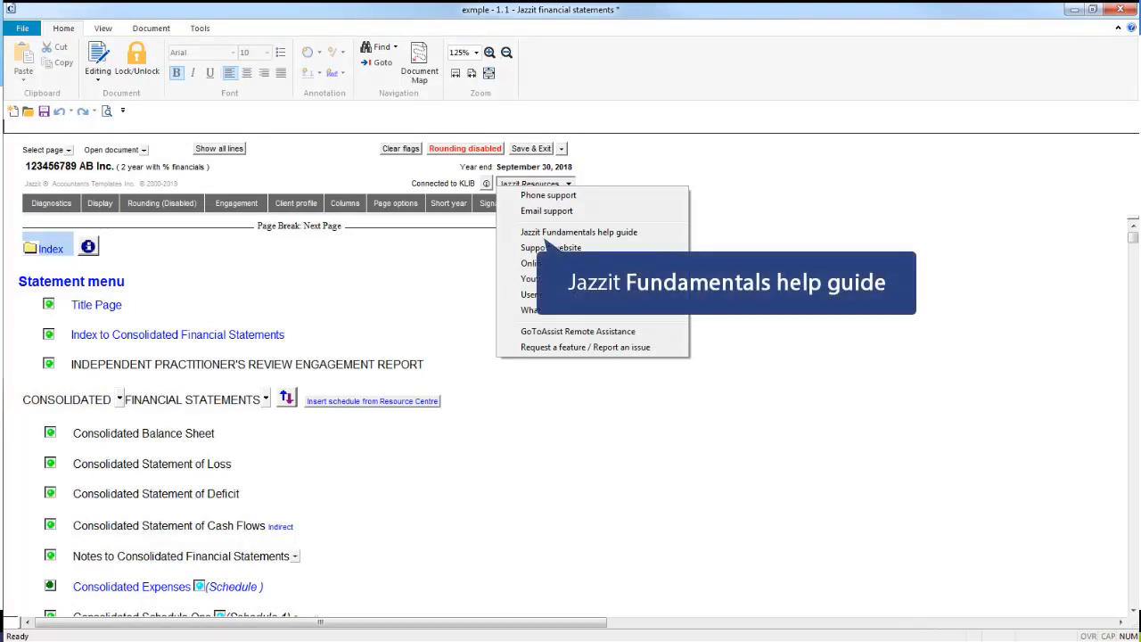
left_click(543, 237)
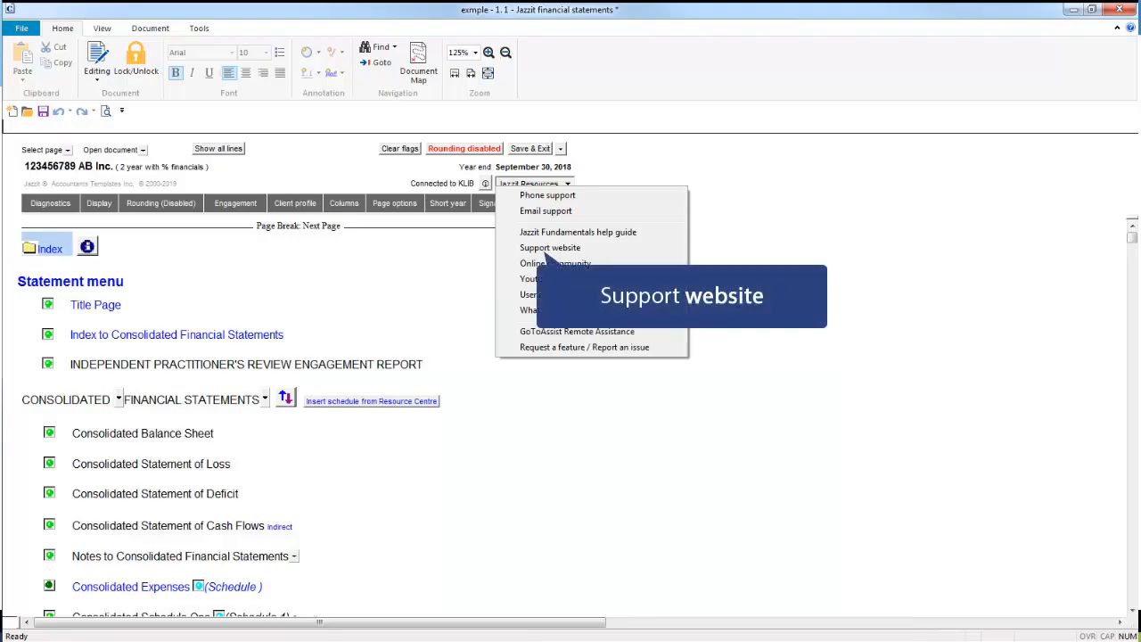
left_click(550, 247)
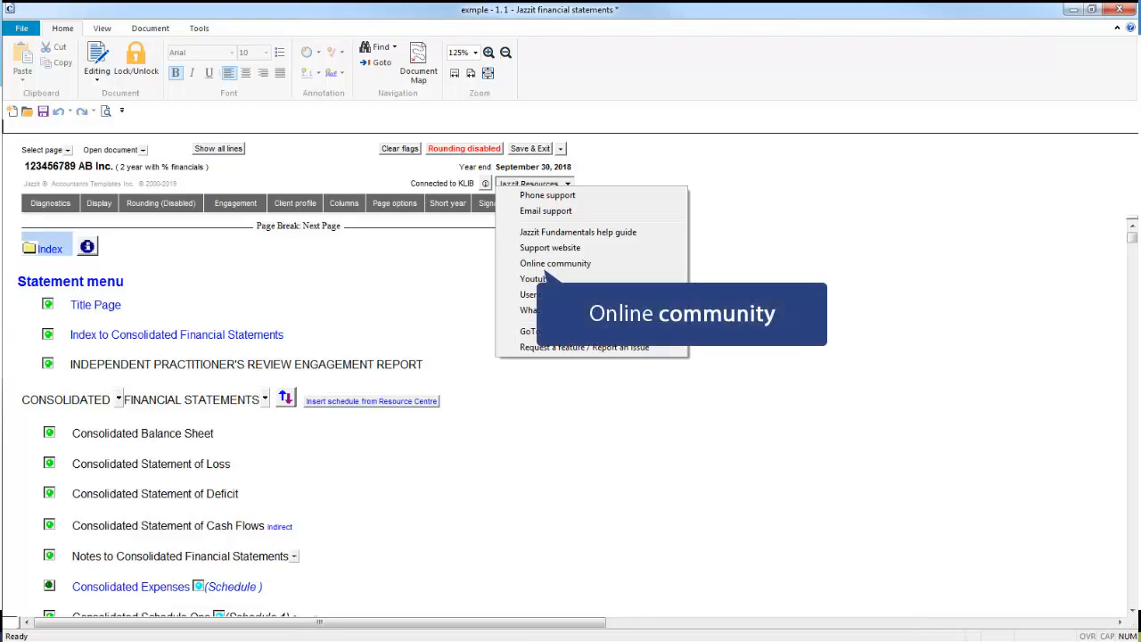
left_click(555, 263)
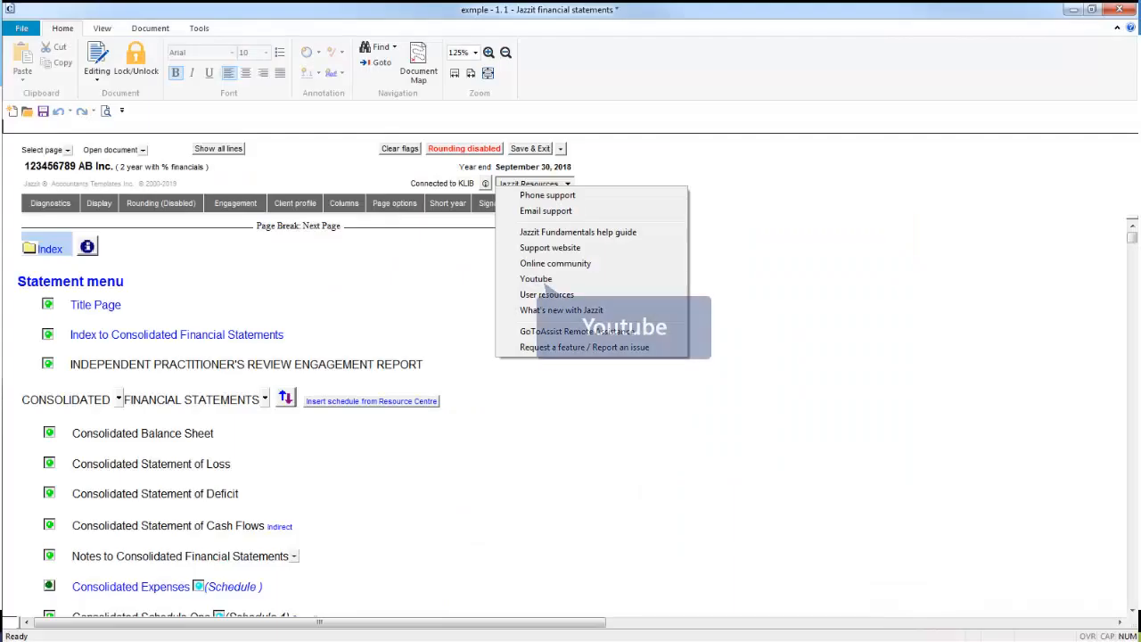
left_click(544, 282)
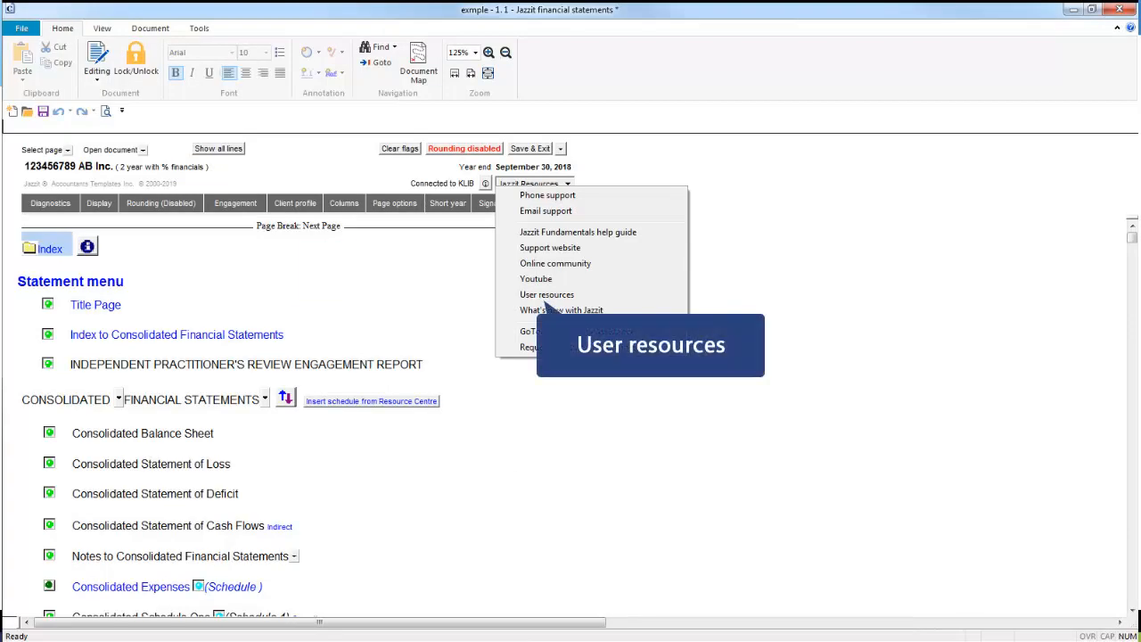
left_click(544, 296)
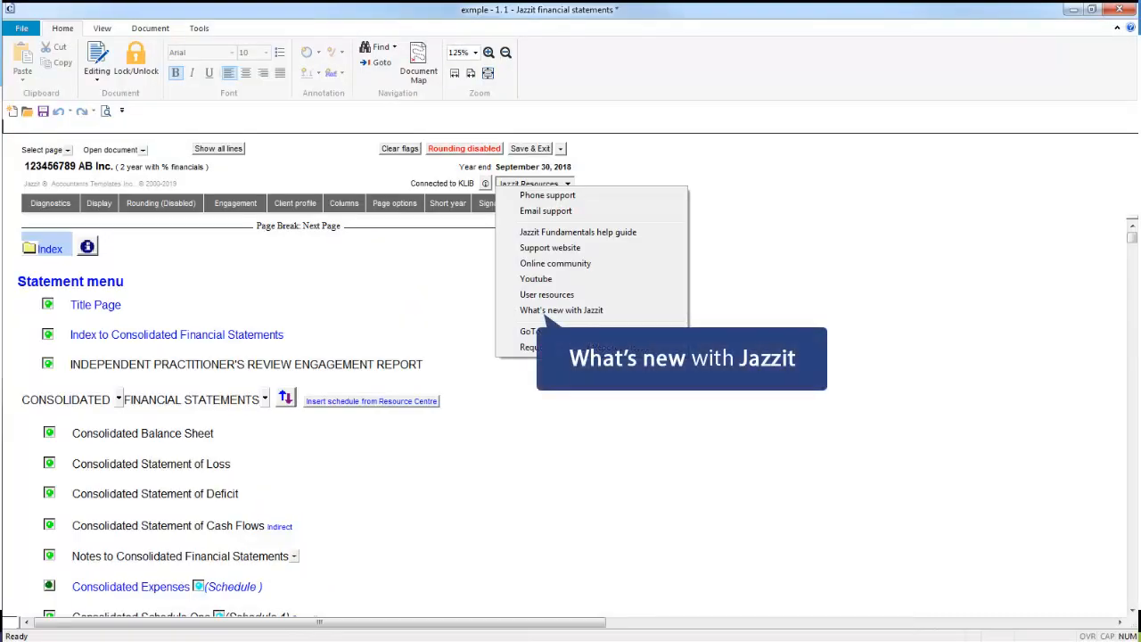
left_click(548, 310)
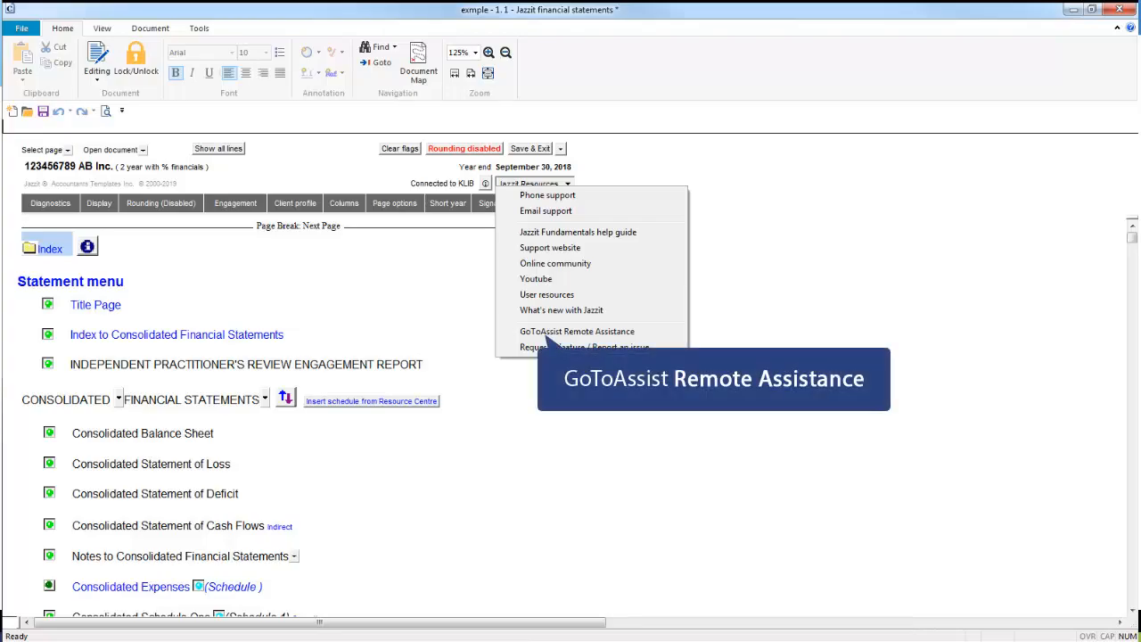
left_click(545, 331)
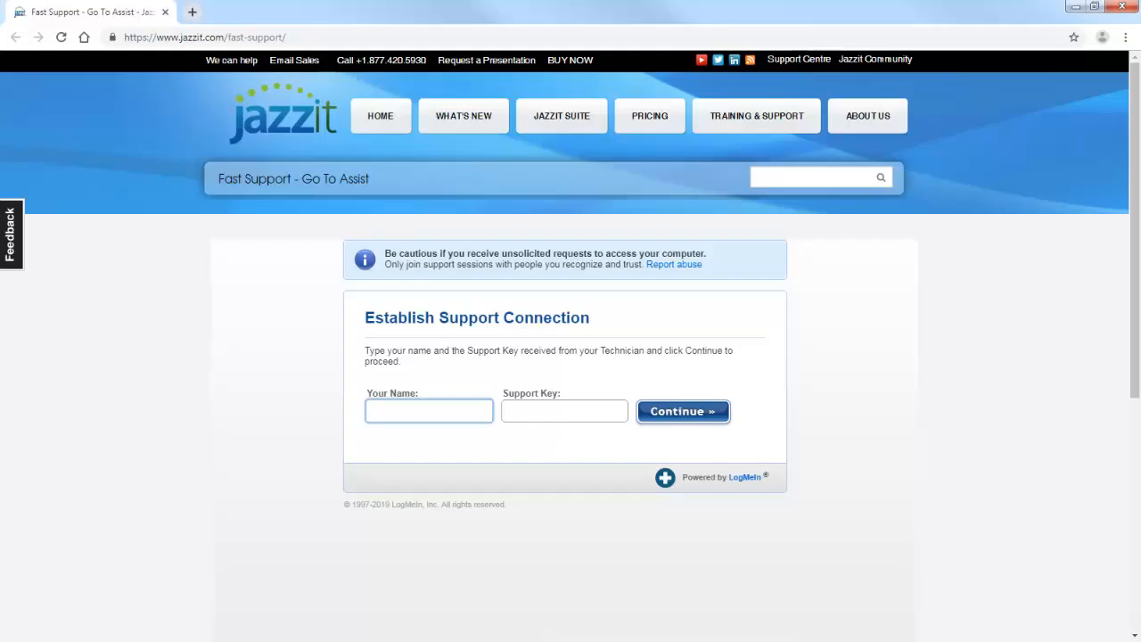